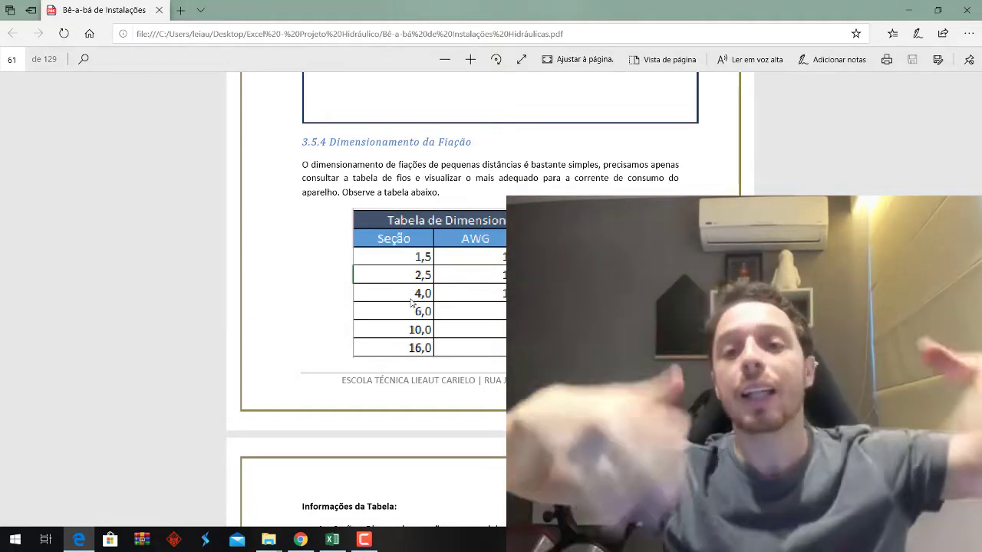
Switch to the Planilha MESTRE workbook in Excel and enter a centred 2,5 in C7 of the CONDUTORES row, consulting the PDF wire table.
{"action": "key", "text": "alt+Tab"}
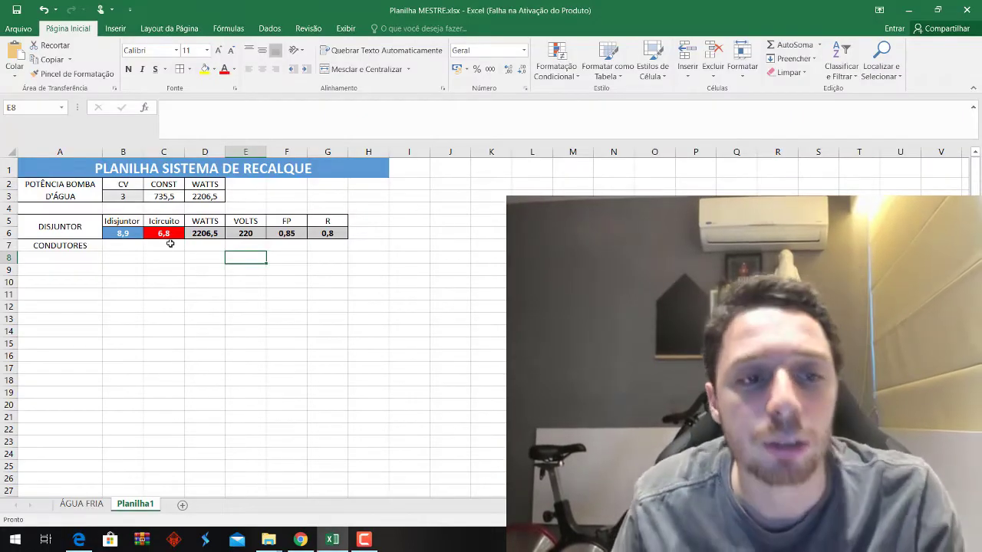
{"action": "left_click", "coordinate": [169, 244]}
{"action": "key", "text": "alt+Tab"}
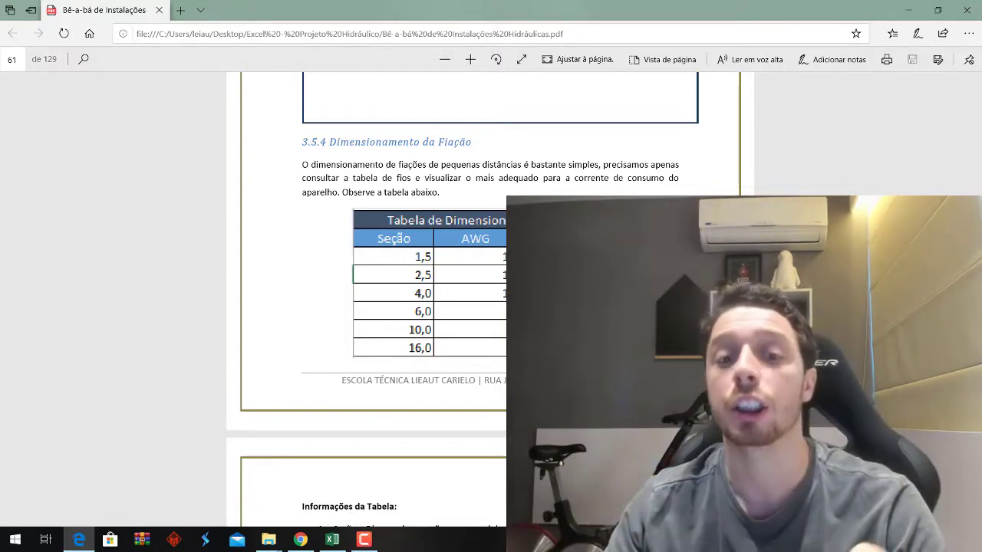
{"action": "key", "text": "alt+Tab"}
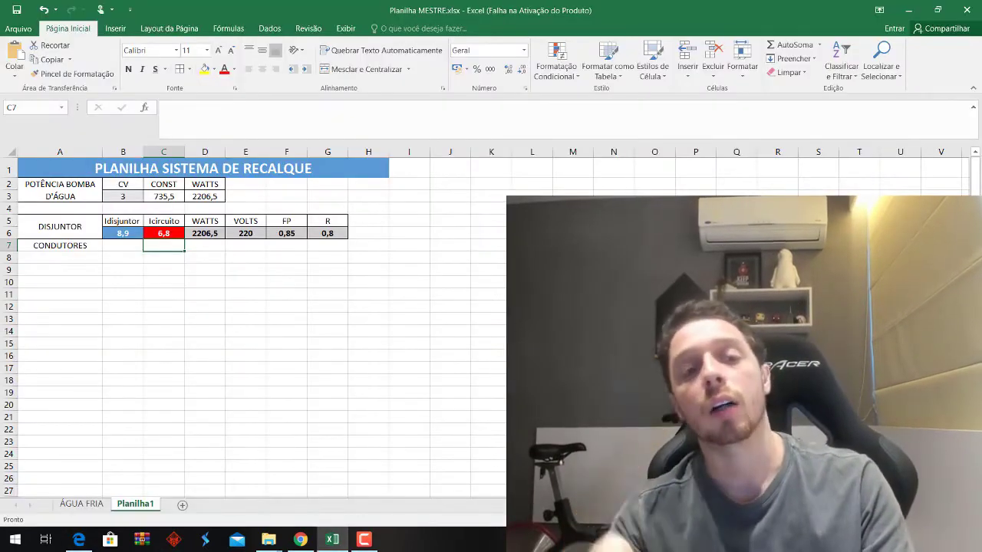
{"action": "key", "text": "alt+Tab"}
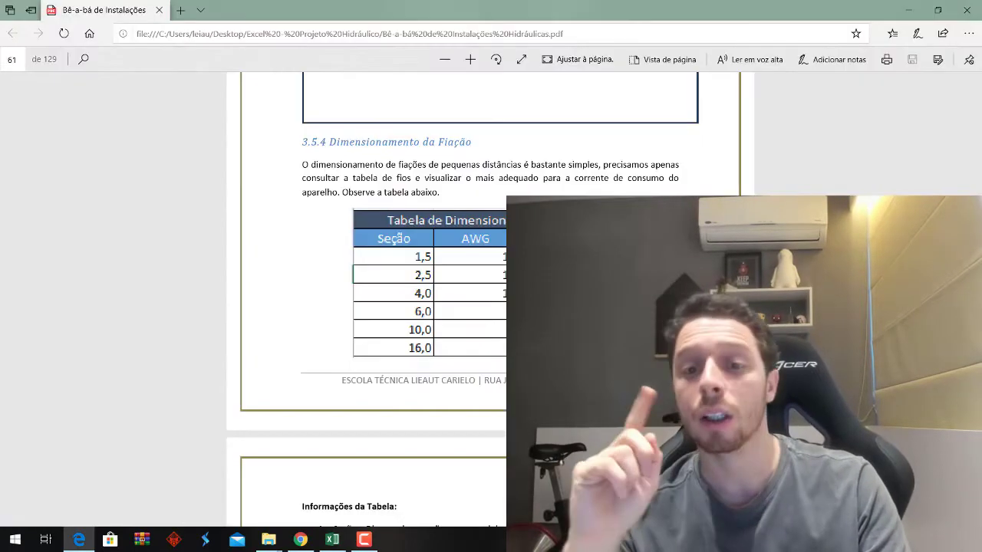
{"action": "key", "text": "alt+Tab"}
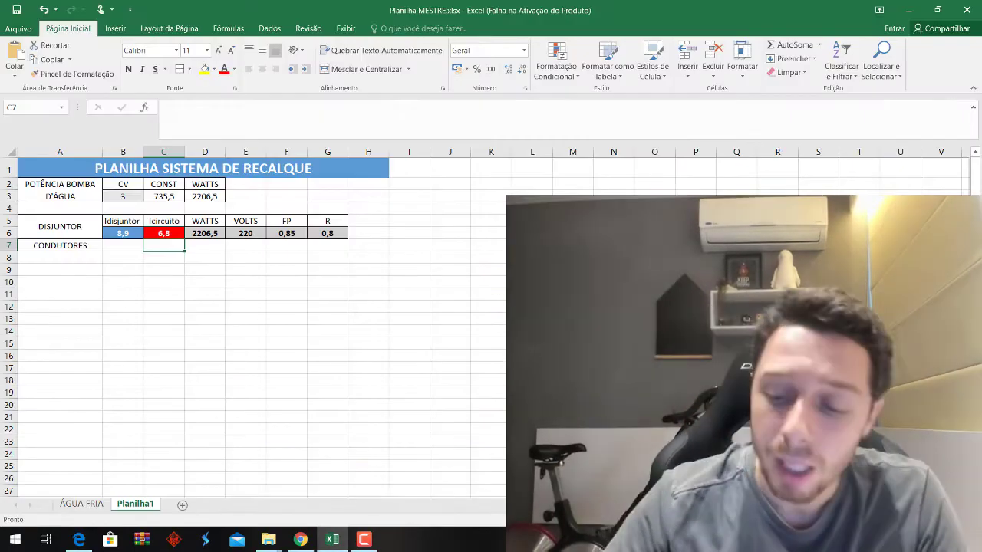
{"action": "type", "text": "2,5"}
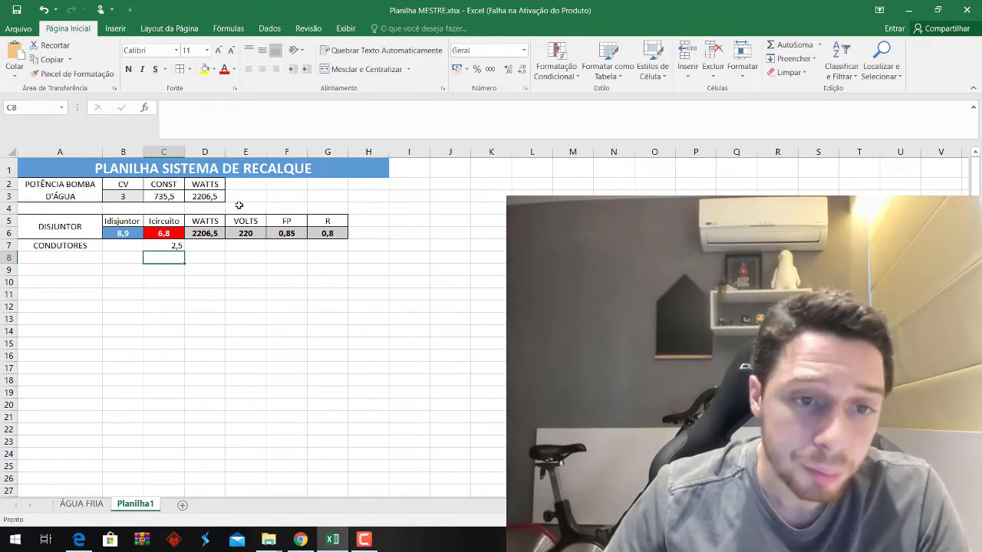
{"action": "key", "text": "Return"}
{"action": "key", "text": "Up"}
{"action": "left_click", "coordinate": [262, 69]}
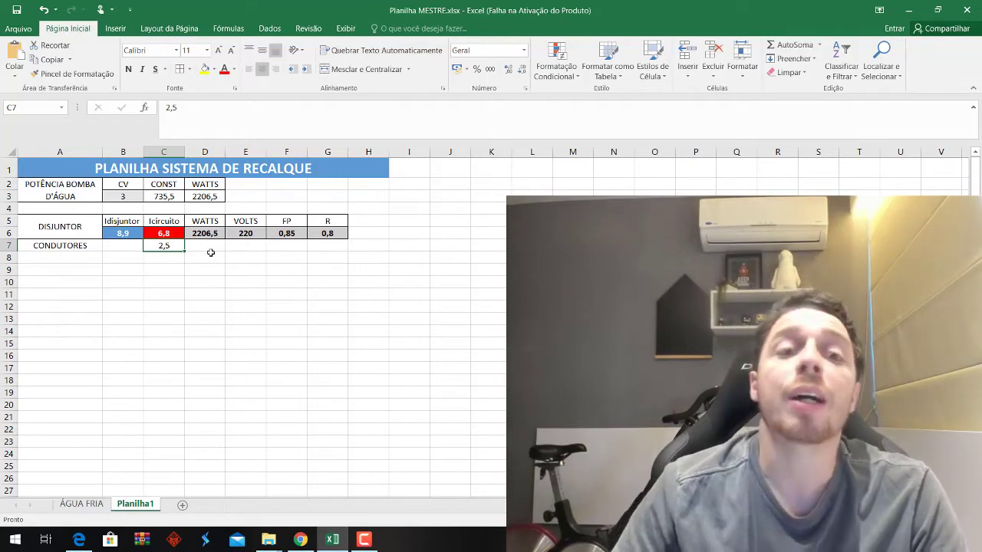
Add the unit mm² to the conductor size in C7 so the cell reads 2,5 mm².
{"action": "left_click", "coordinate": [208, 247]}
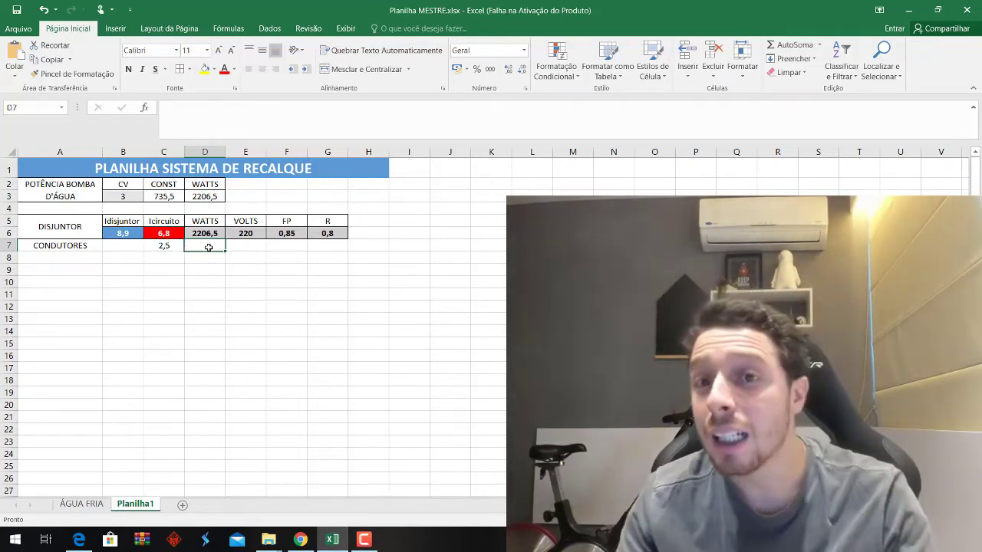
{"action": "key", "text": "alt+Tab"}
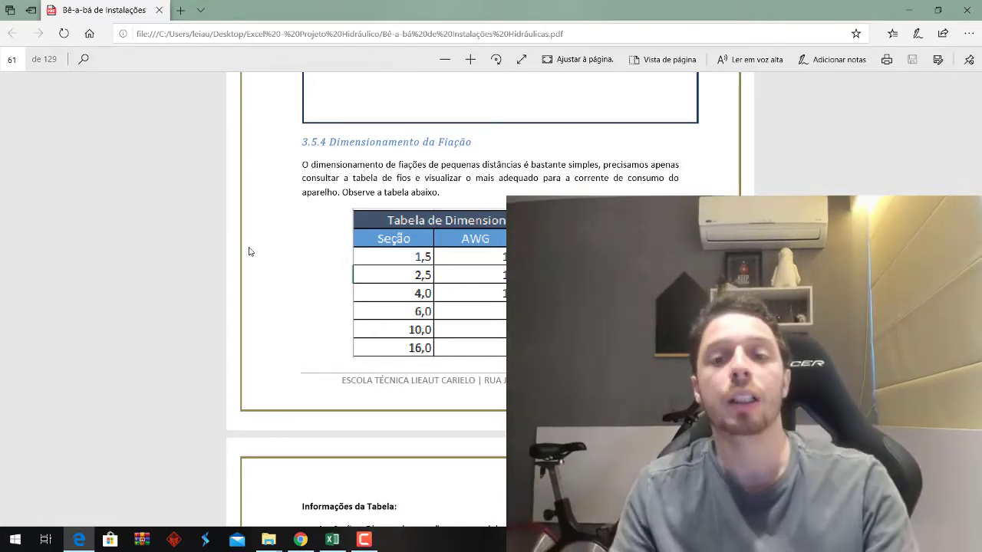
{"action": "key", "text": "alt+Tab"}
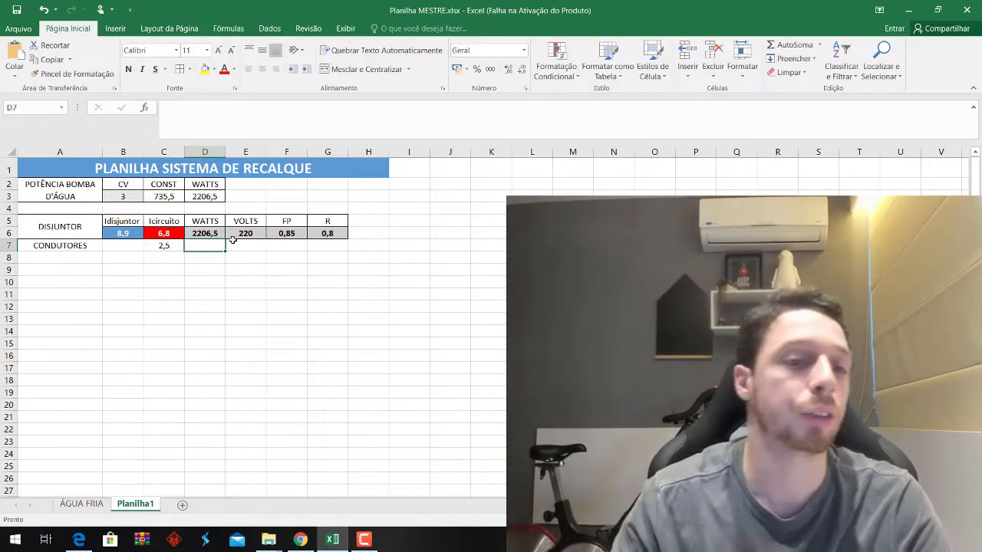
{"action": "left_click", "coordinate": [170, 246]}
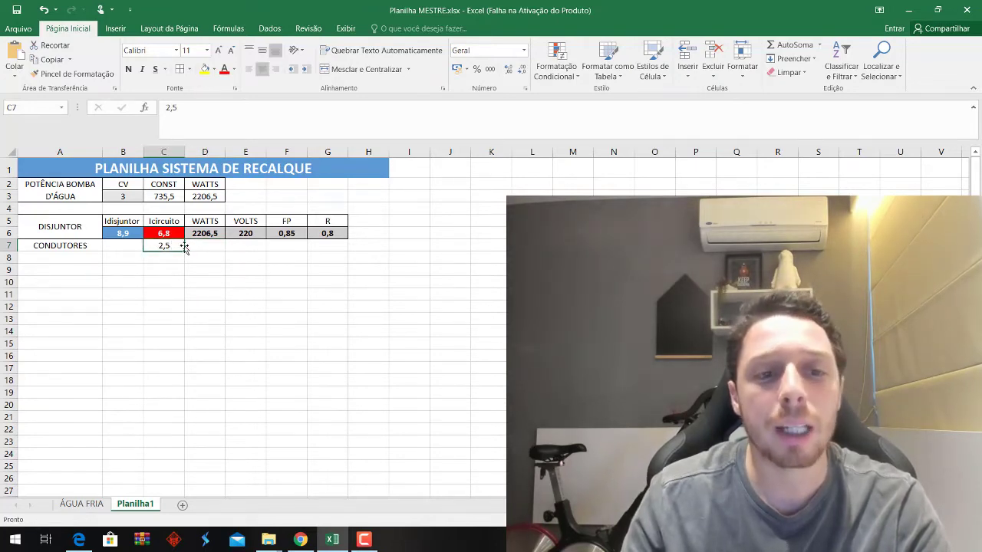
{"action": "left_click", "coordinate": [203, 107]}
{"action": "type", "text": "MM"}
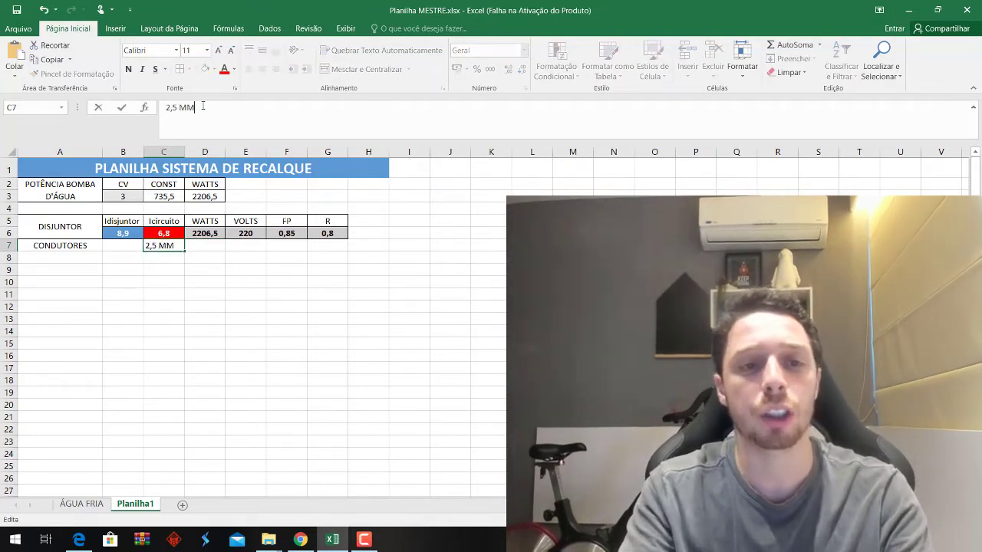
{"action": "type", "text": "mm"}
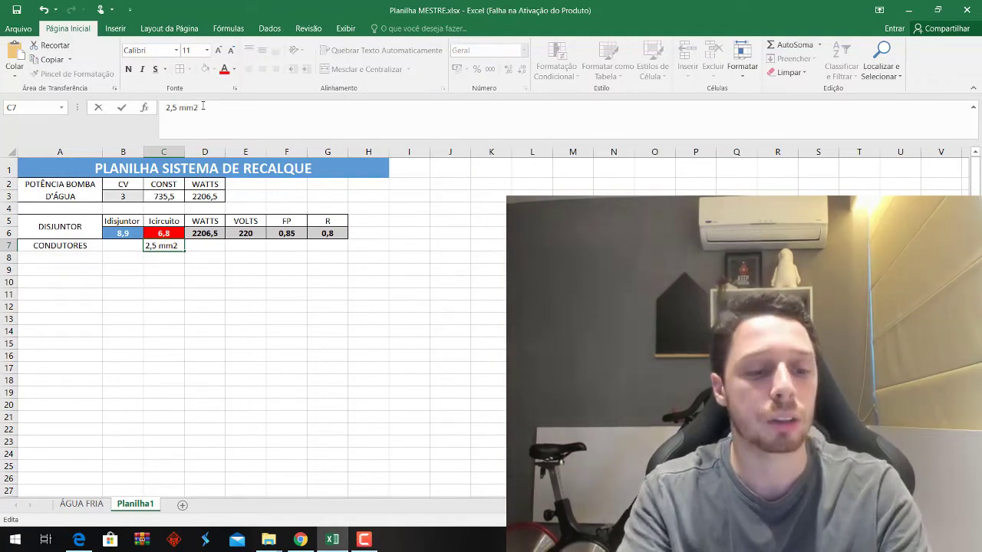
{"action": "type", "text": "²"}
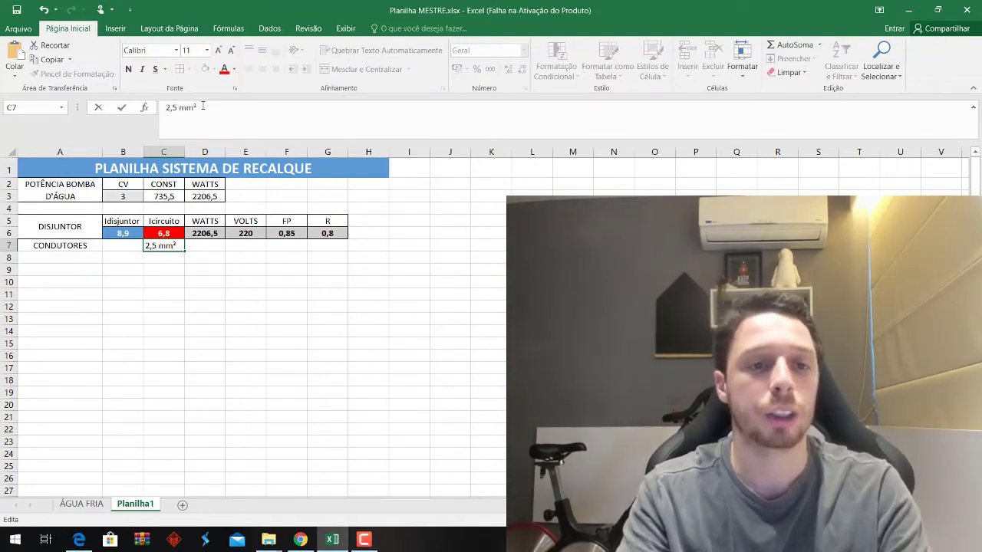
{"action": "key", "text": "Return"}
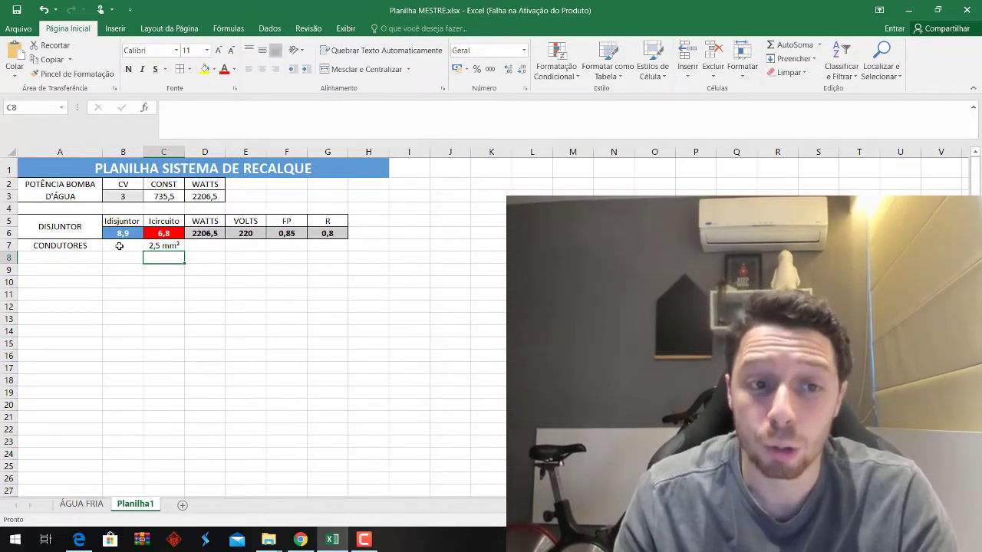
Merge and centre the conductor size across B7:C7 and apply borders to the CONDUTORES row from A7 to C7.
{"action": "left_click_drag", "start_coordinate": [111, 246], "coordinate": [163, 244]}
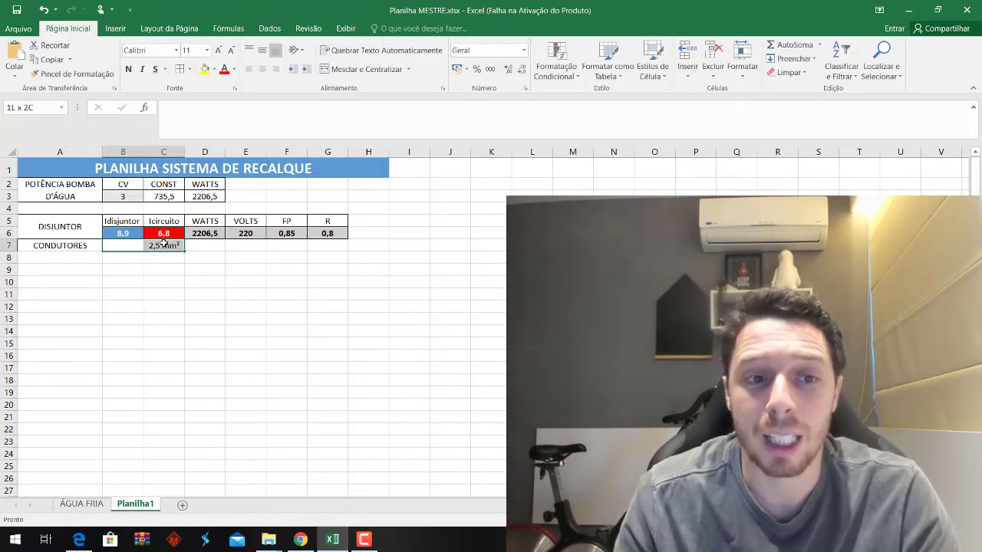
{"action": "left_click", "coordinate": [360, 69]}
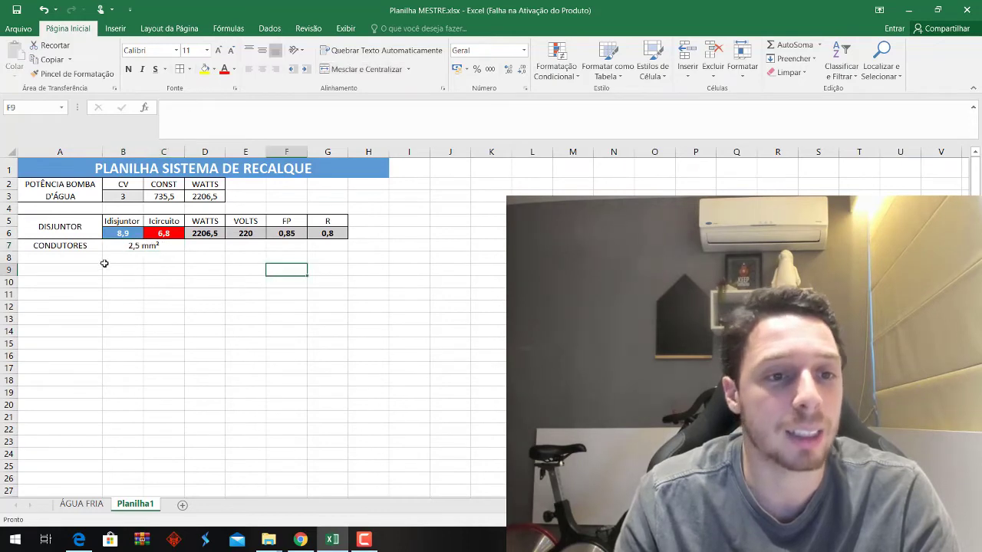
{"action": "left_click", "coordinate": [83, 247]}
{"action": "left_click", "coordinate": [107, 247]}
{"action": "left_click", "coordinate": [179, 69]}
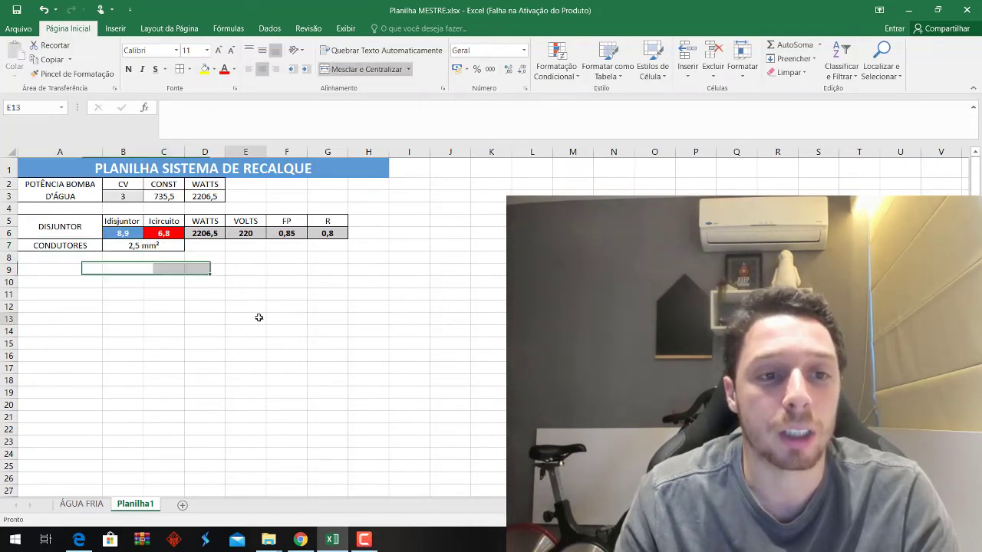
{"action": "left_click", "coordinate": [258, 317]}
Format the merged conductor size cell B7 with a red fill and bold white text.
{"action": "left_click", "coordinate": [159, 246]}
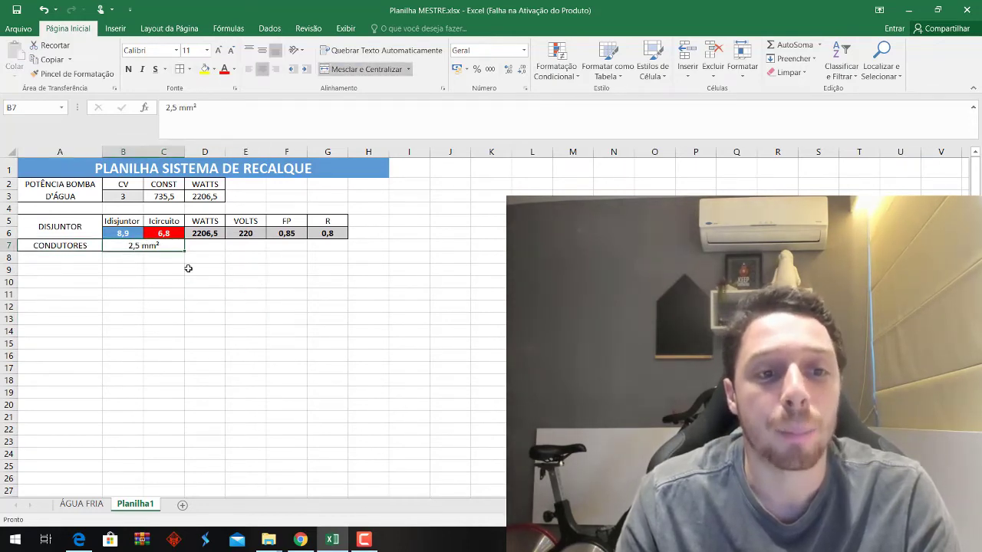
{"action": "left_click", "coordinate": [214, 71]}
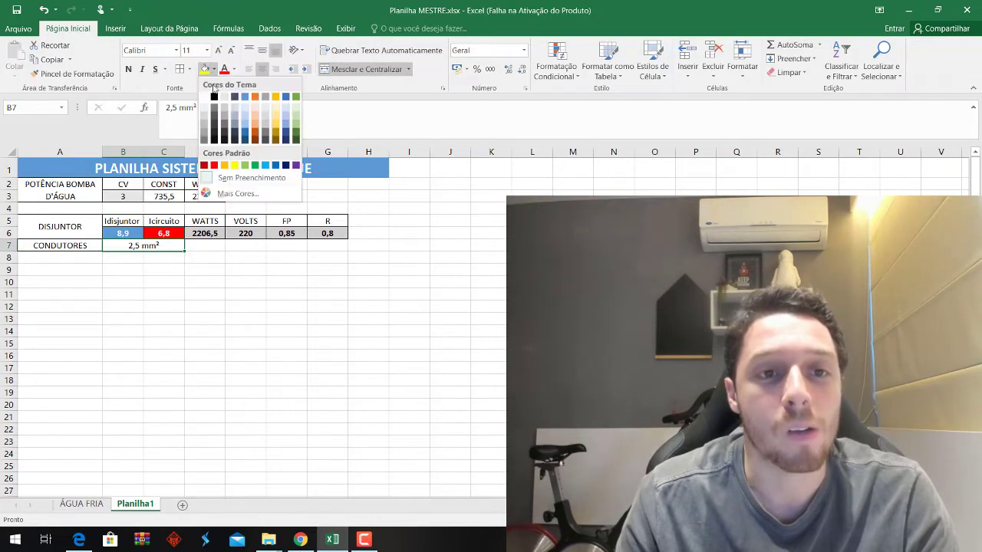
{"action": "left_click", "coordinate": [216, 165]}
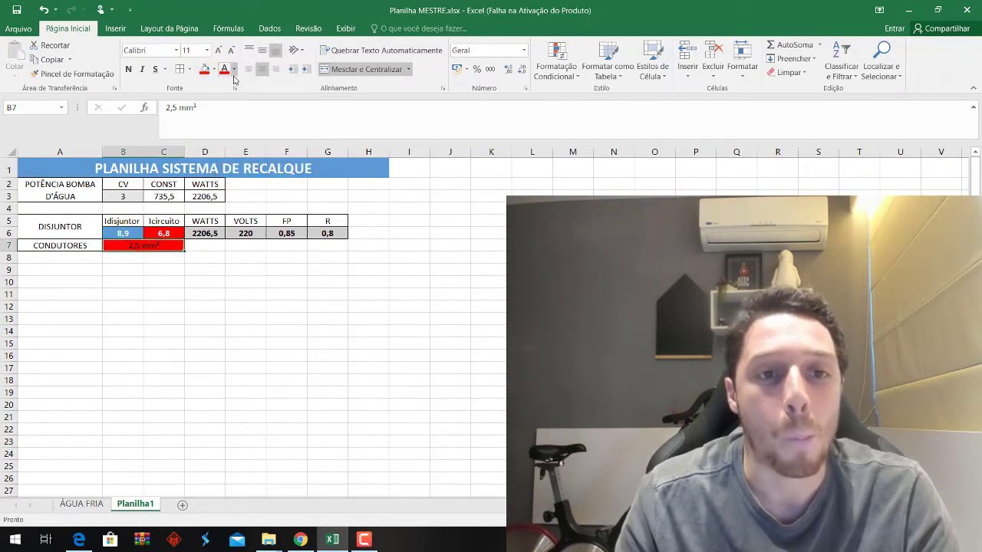
{"action": "left_click", "coordinate": [234, 70]}
{"action": "left_click", "coordinate": [225, 113]}
{"action": "left_click", "coordinate": [312, 292]}
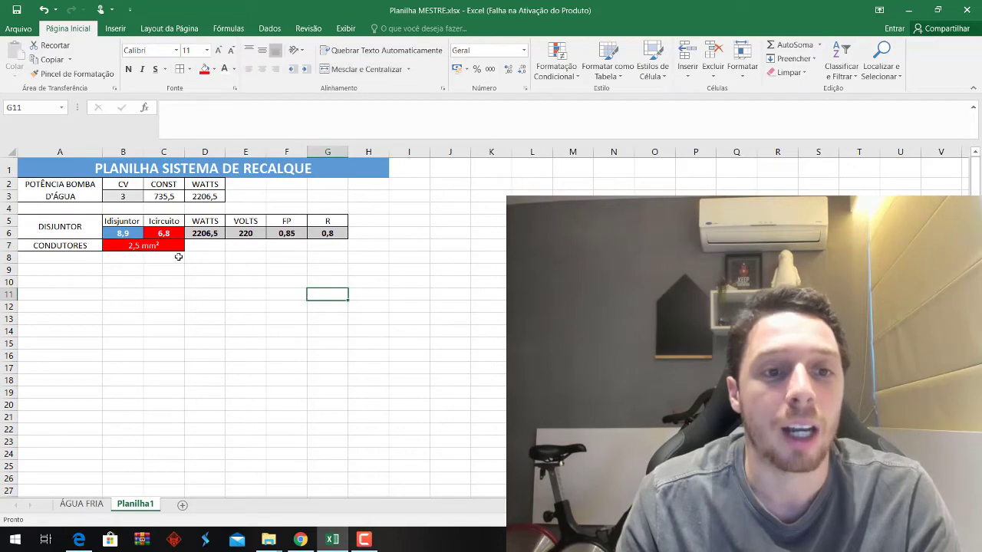
{"action": "left_click", "coordinate": [142, 246]}
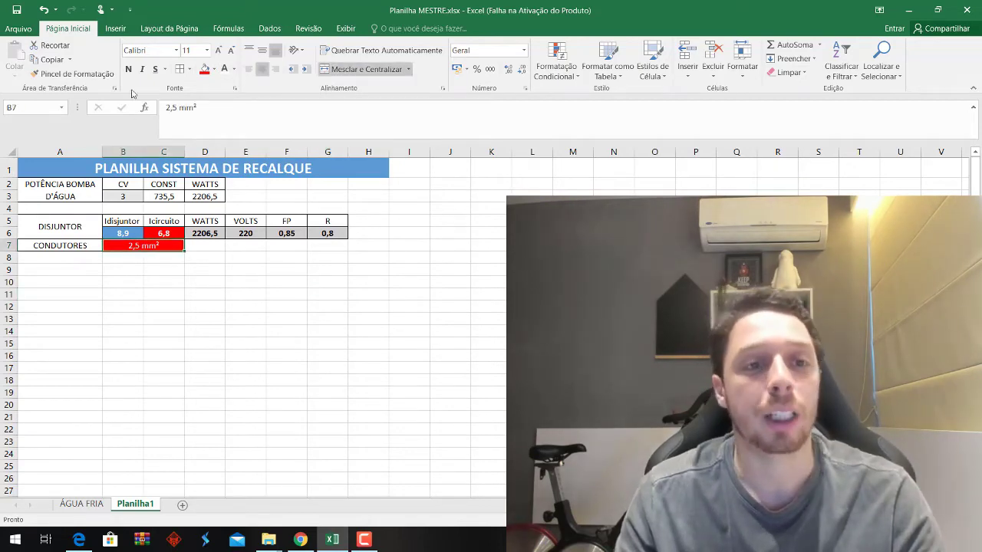
{"action": "left_click", "coordinate": [248, 307]}
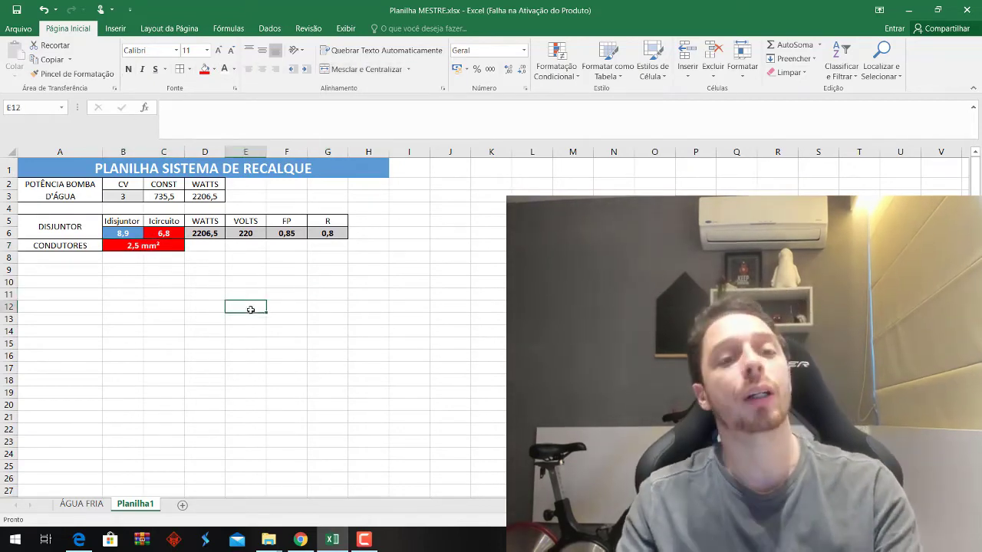
Switch to the hydraulic installations PDF and review the chapter 3 breaker exercises and the section 3.5.4 wire sizing table.
{"action": "key", "text": "alt+Tab"}
{"action": "scroll", "coordinate": [425, 285], "scroll_direction": "up", "scroll_amount": 3}
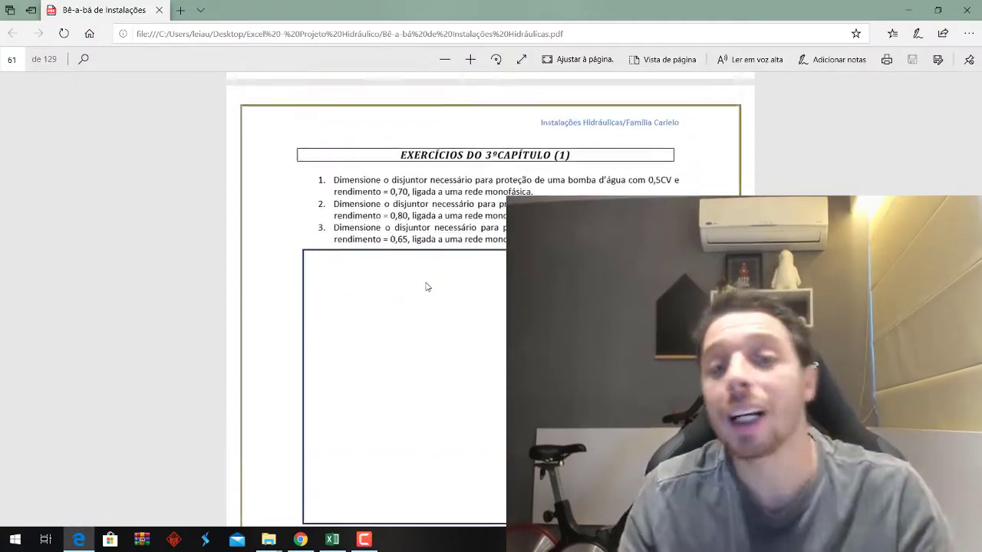
{"action": "scroll", "coordinate": [428, 290], "scroll_direction": "down", "scroll_amount": 6}
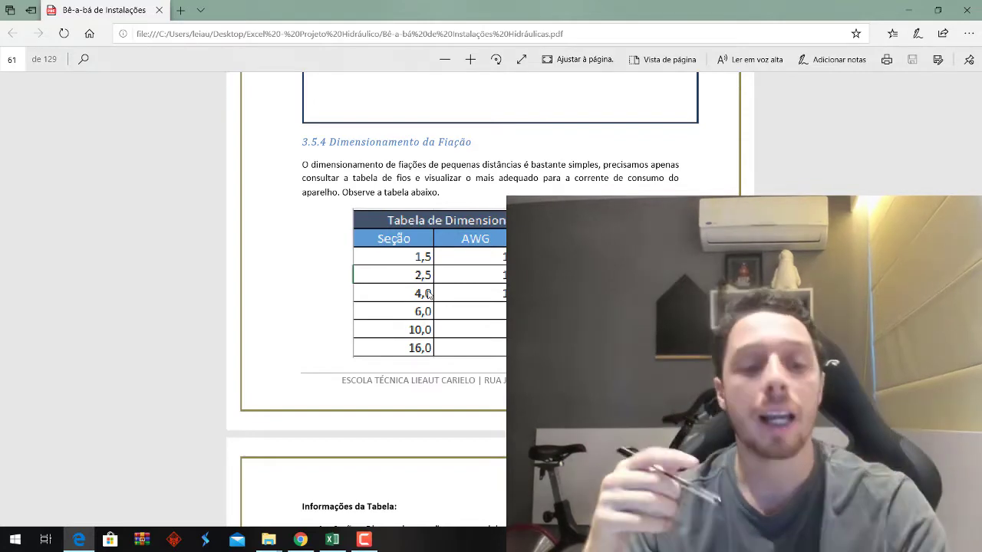
{"action": "key", "text": "alt+Tab"}
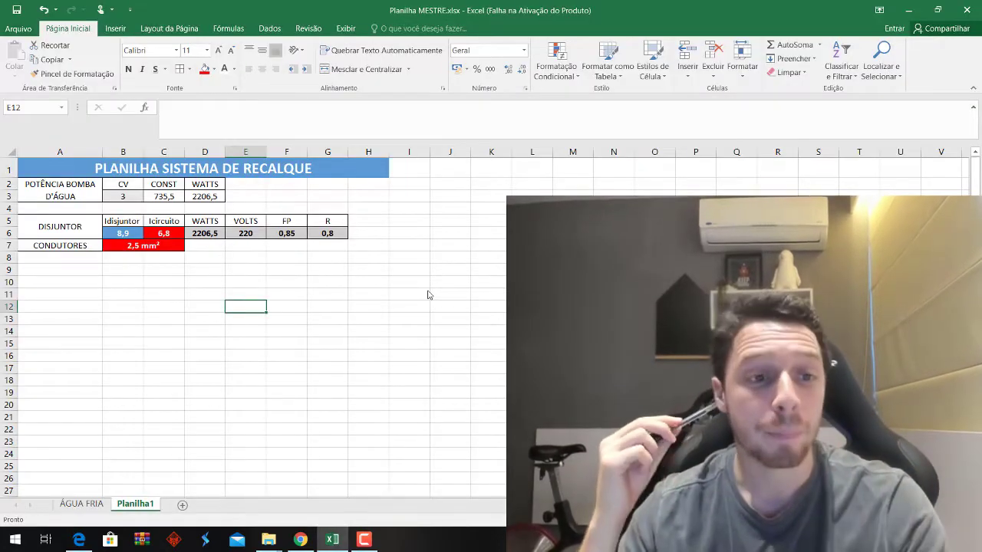
{"action": "key", "text": "alt+Tab"}
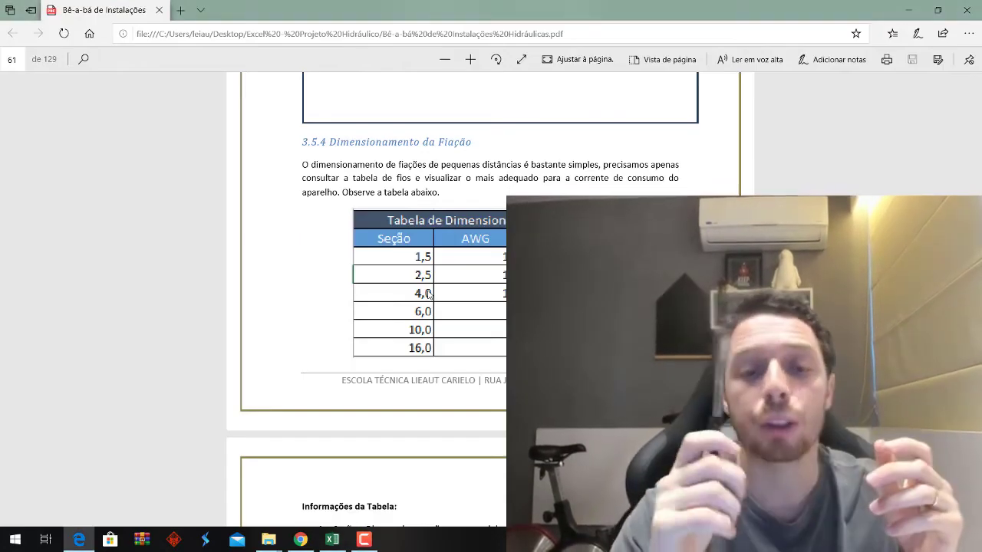